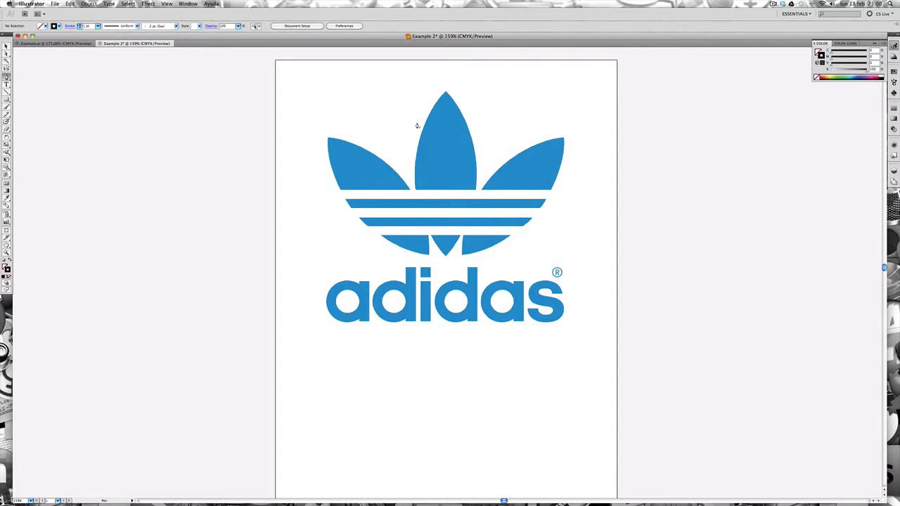
Examine the centre leaf's tip close up and at several magnifications, ending with the whole artboard in view
key(z)
drag(394, 80, 475, 138)
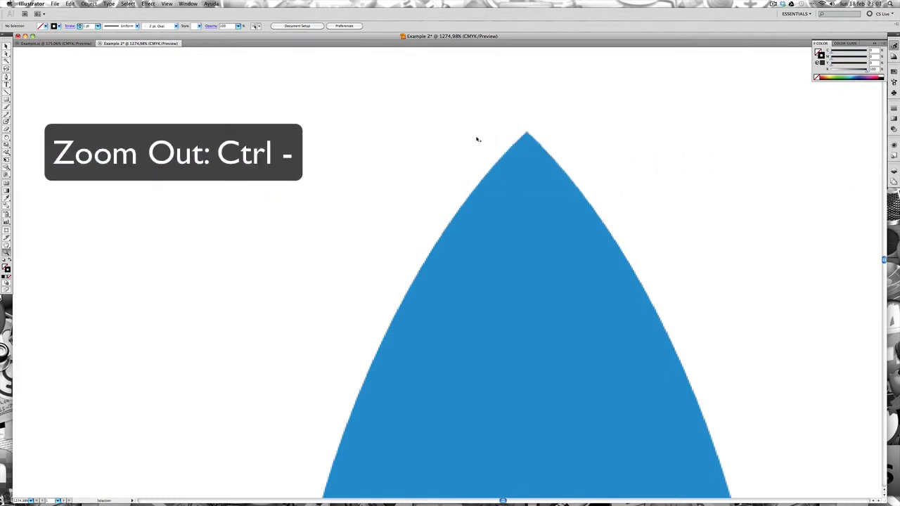
key(ctrl+minus)
key(ctrl+minus)
key(ctrl+minus)
key(ctrl+minus)
key(ctrl+minus)
key(ctrl+minus)
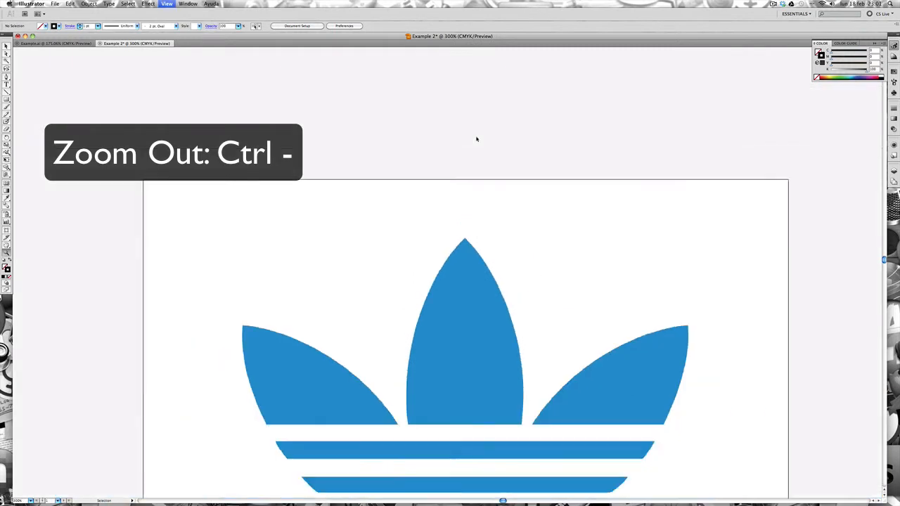
key(ctrl+minus)
key(ctrl+minus)
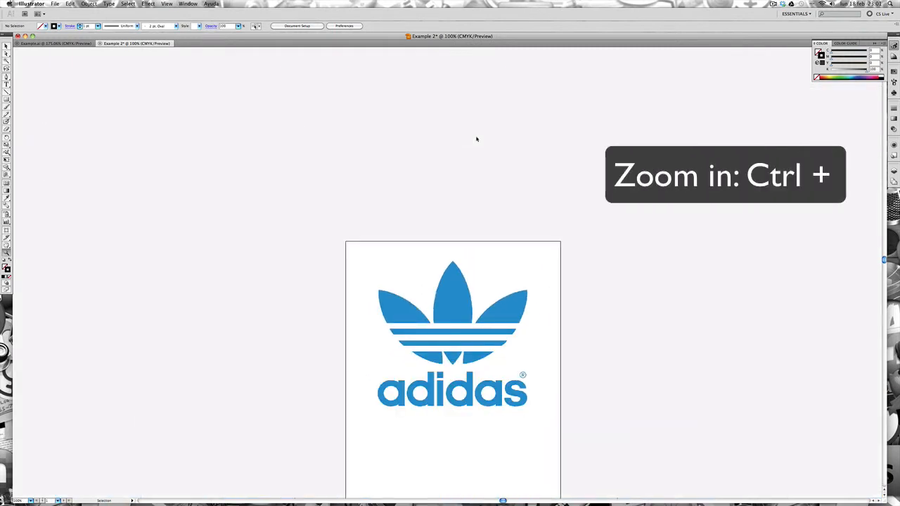
key(ctrl+plus)
key(ctrl+plus)
key(ctrl+plus)
key(ctrl+plus)
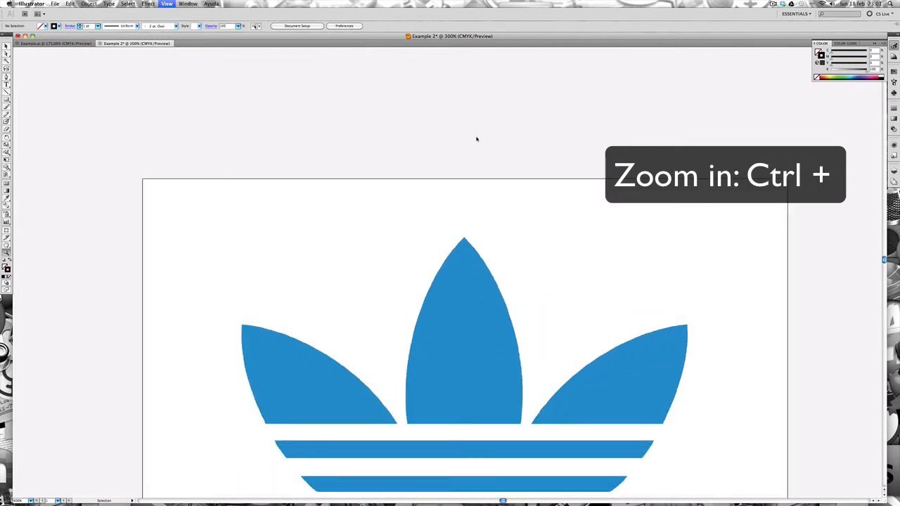
key(ctrl+plus)
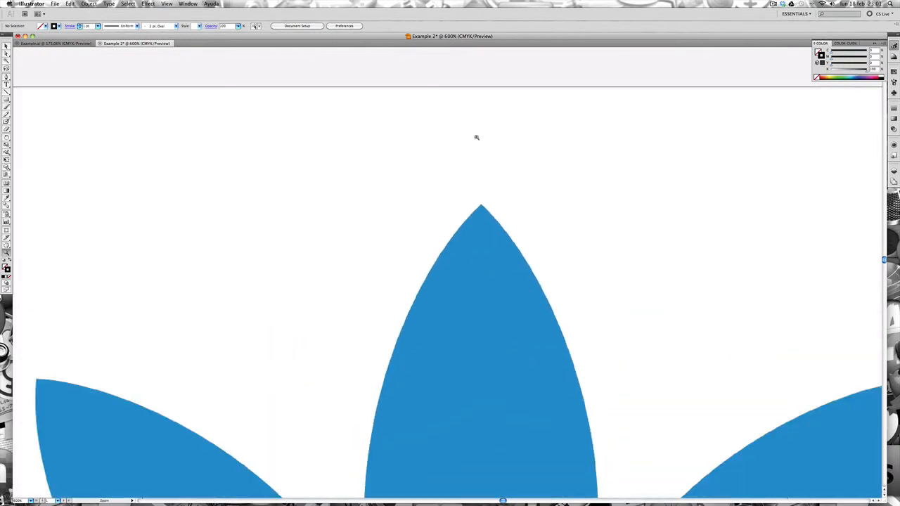
key(ctrl+0)
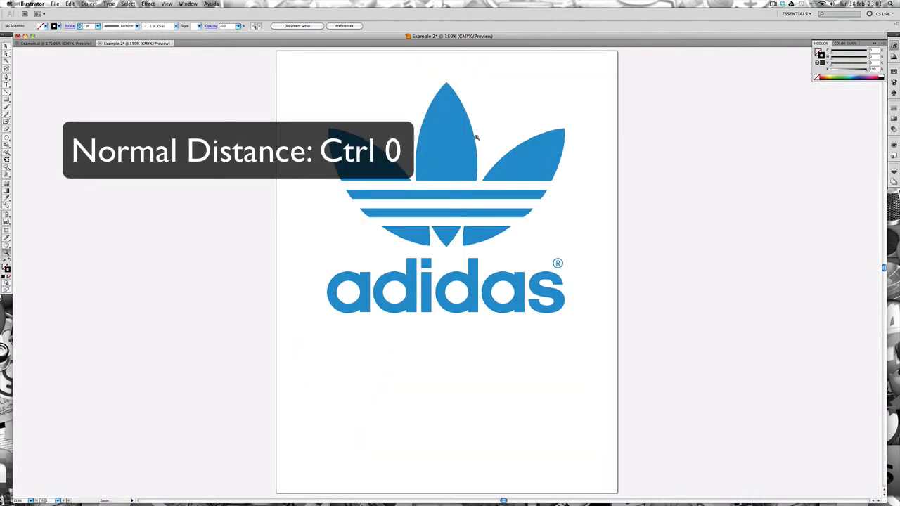
Try to trace the centre leaf's upper left edge with the Pen tool, curving from the tip and removing the outgoing handle
drag(426, 68, 471, 112)
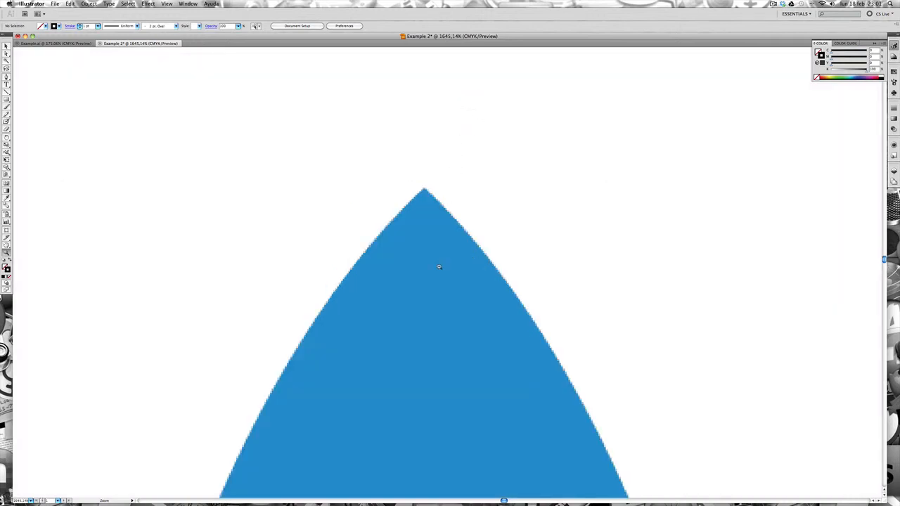
drag(438, 267, 451, 175)
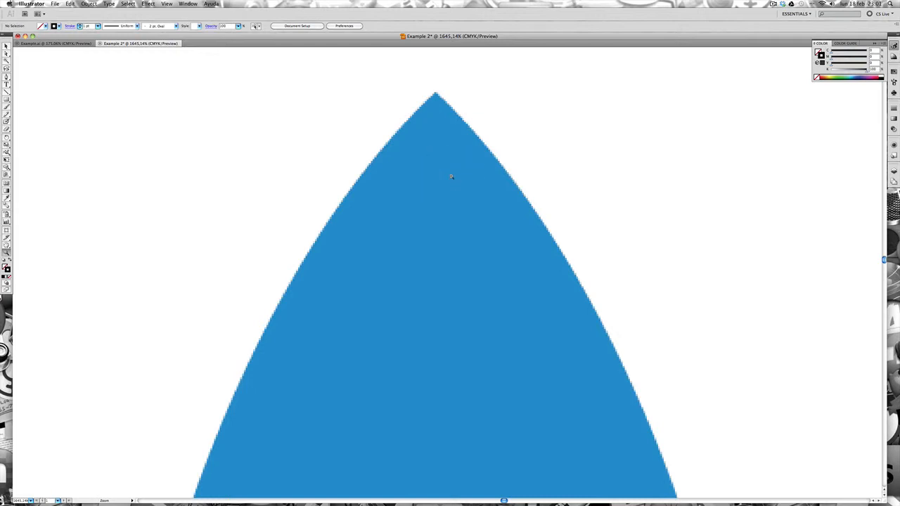
key(super+minus)
key(p)
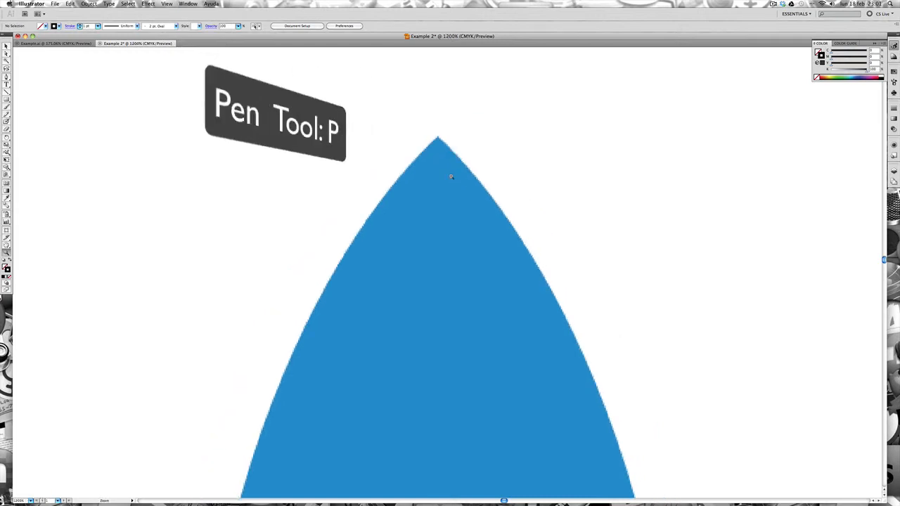
drag(449, 173, 456, 139)
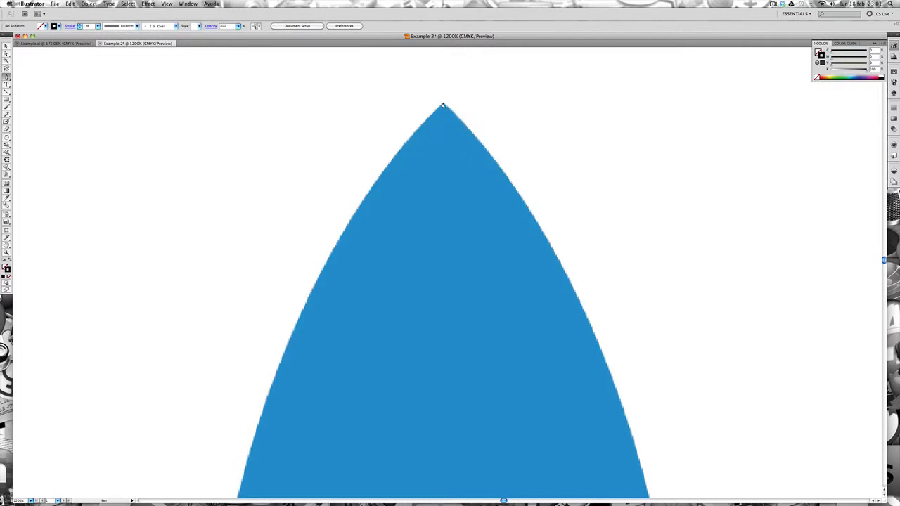
click(443, 105)
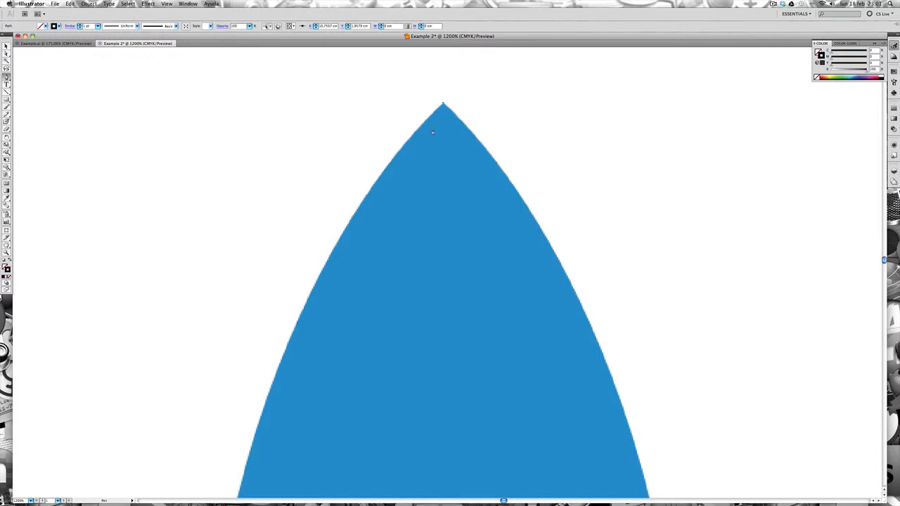
drag(328, 349, 331, 315)
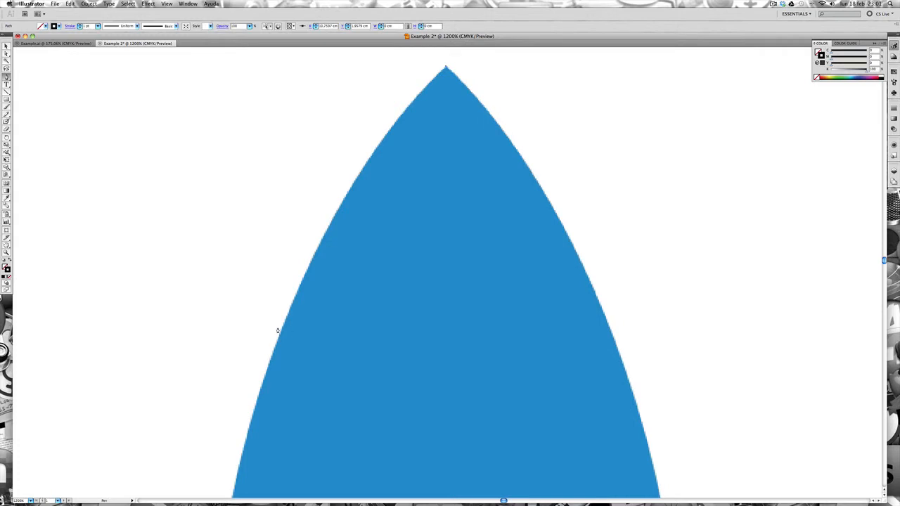
click(279, 335)
mouse_move(279, 335)
mouse_down()
mouse_move(289, 417)
mouse_move(274, 438)
mouse_move(257, 436)
mouse_move(252, 480)
mouse_move(230, 486)
mouse_up()
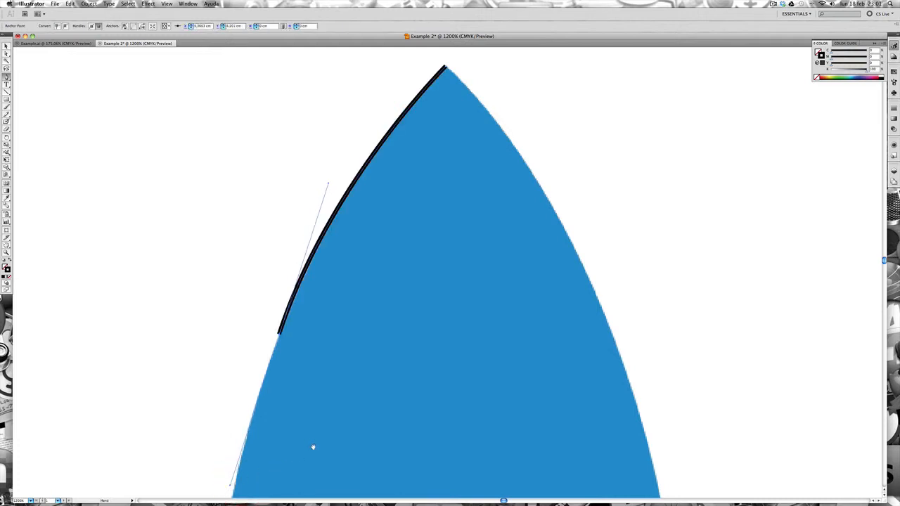
drag(310, 457, 321, 298)
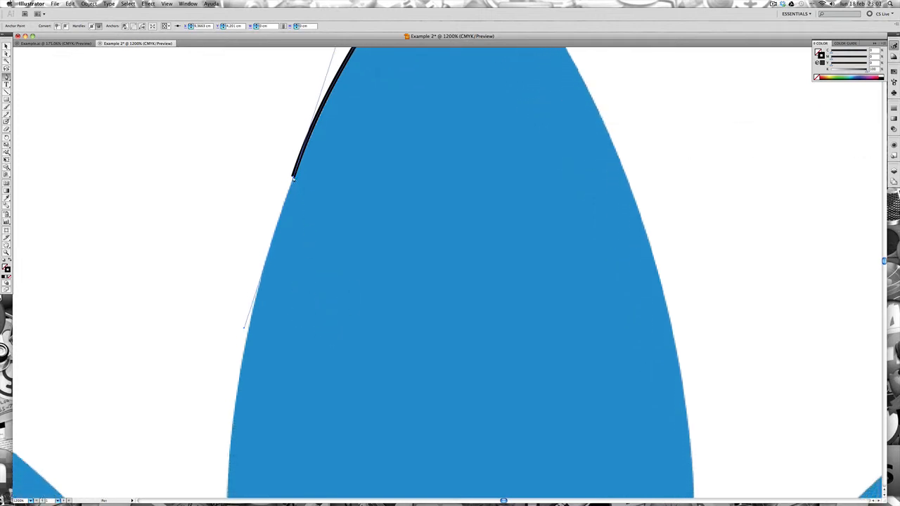
click(293, 178)
Try to extend the path with a second curve down the centre leaf's left edge to its lower left corner
drag(333, 373, 331, 305)
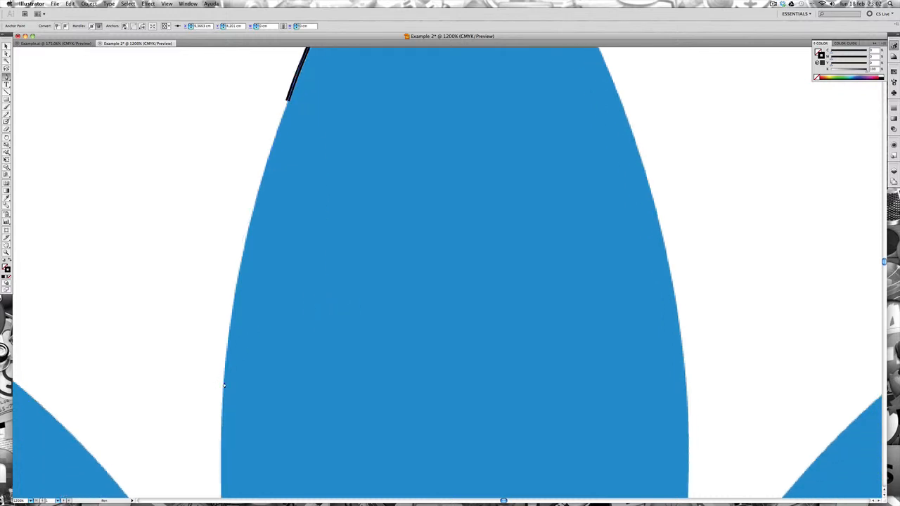
key(super+minus)
key(super+minus)
key(super+minus)
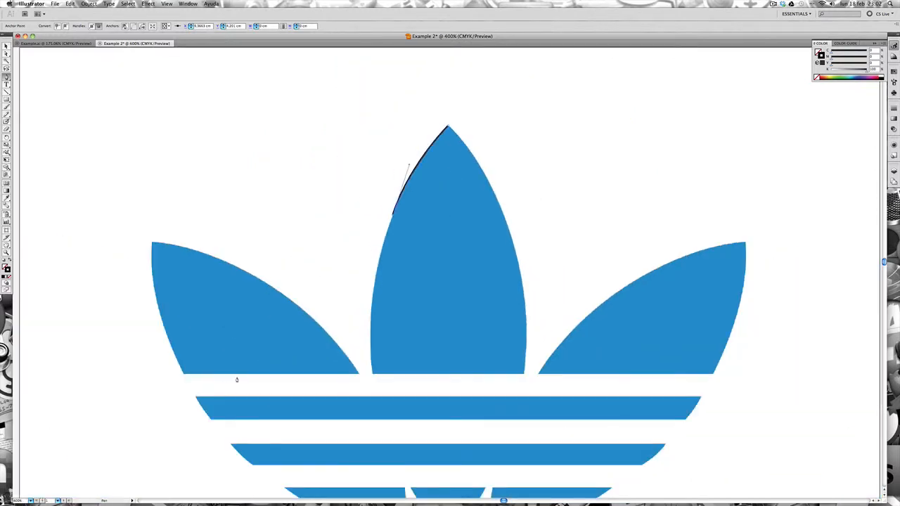
click(392, 214)
drag(372, 376, 381, 465)
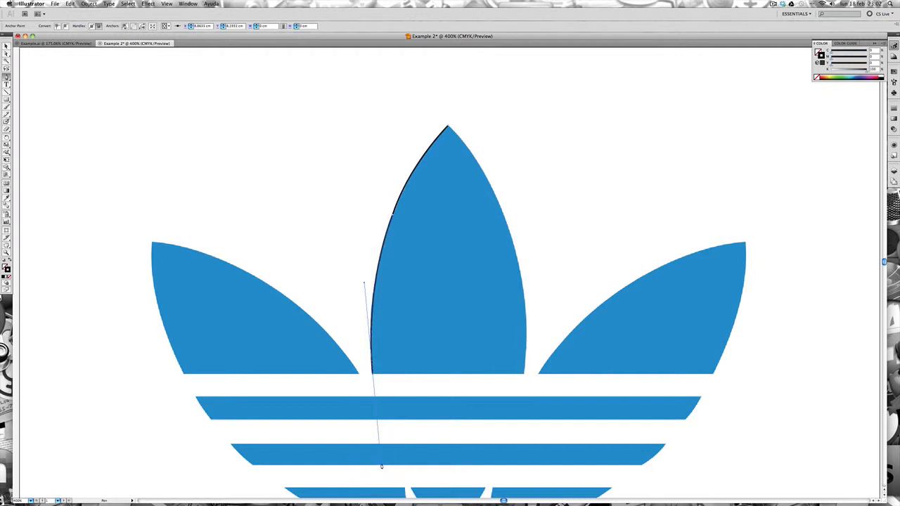
click(372, 372)
Undo the traced left edge of the centre leaf and deselect the path
key(v)
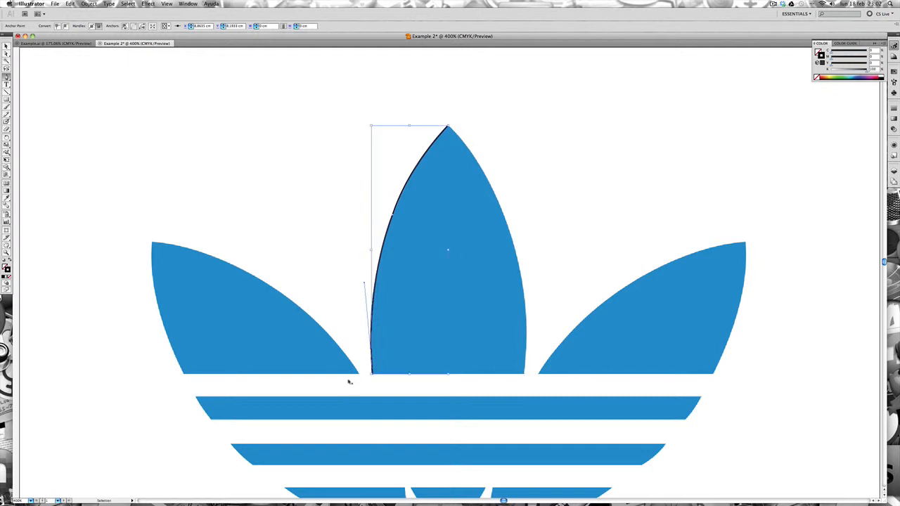
key(super+z)
key(super+z)
key(super+z)
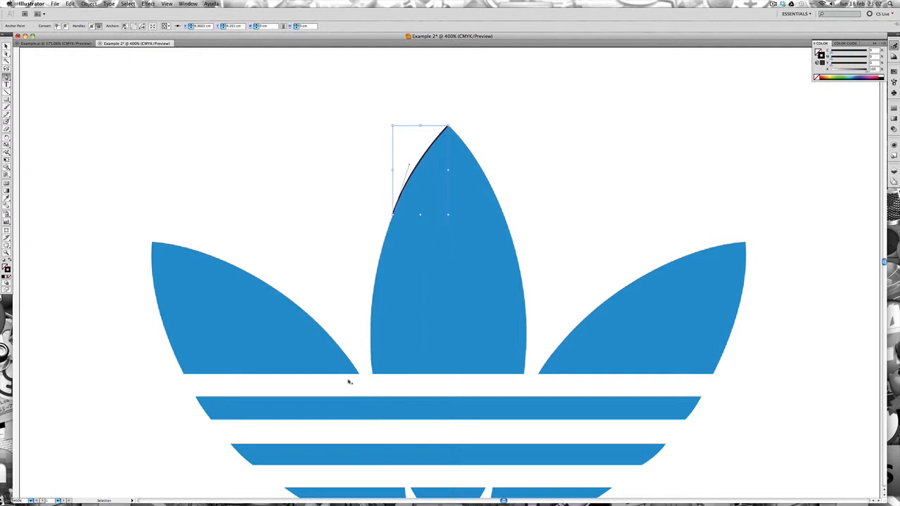
click(349, 382)
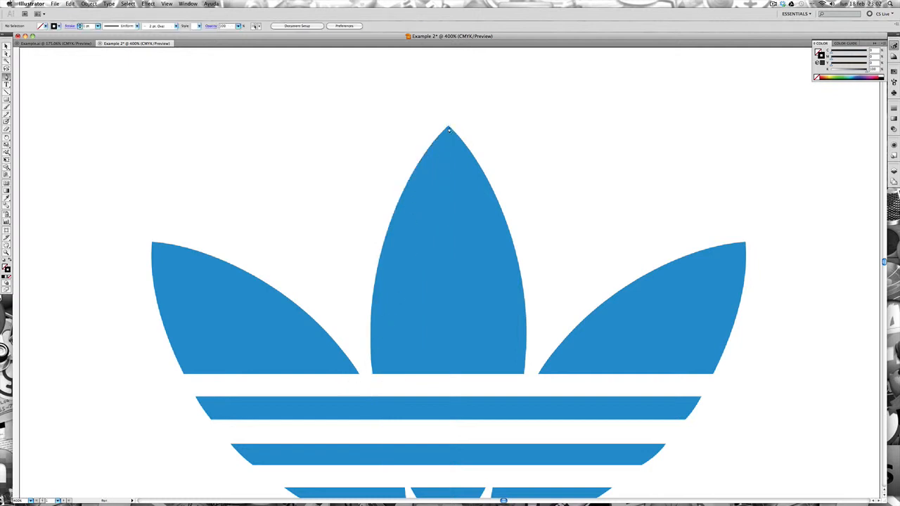
Start a Pen path at the centre leaf's tip, curve it partway down the left edge and remove the outgoing handle
click(448, 129)
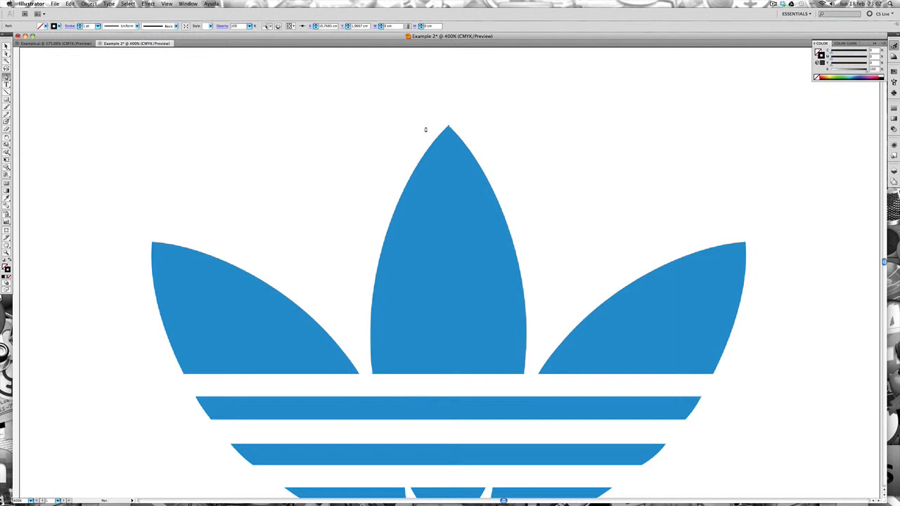
click(373, 374)
drag(373, 375, 380, 407)
drag(440, 319, 431, 415)
super+click(431, 412)
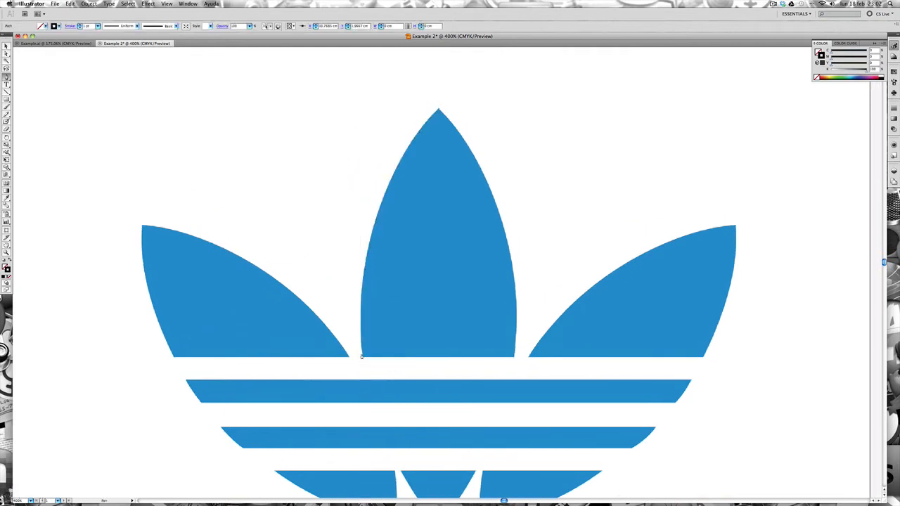
drag(364, 274, 345, 387)
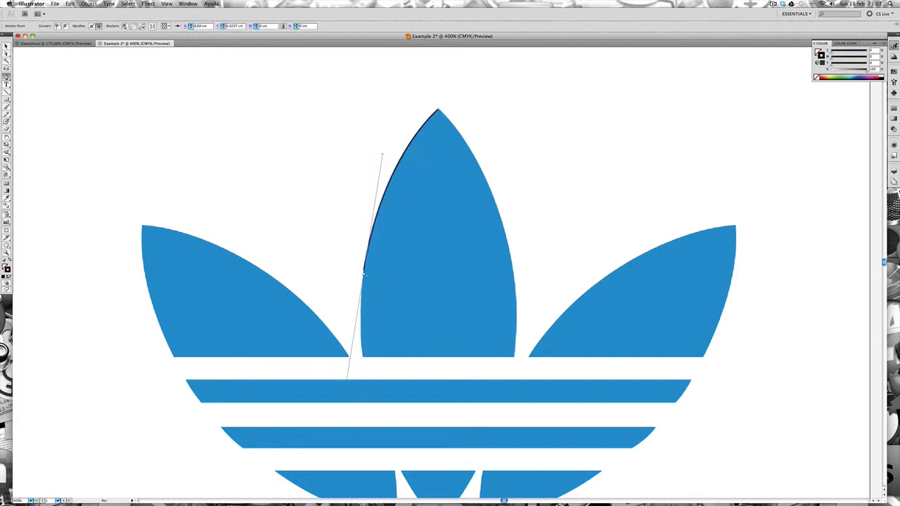
click(364, 274)
Curve the path to the centre leaf's lower left corner, then add a straight segment along its base to the lower right corner
drag(362, 360, 365, 378)
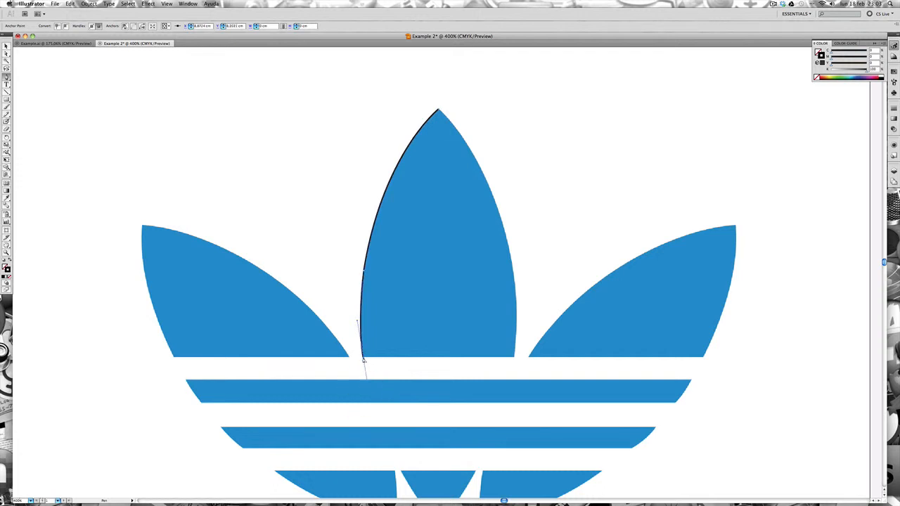
click(364, 358)
scroll(525, 364, up, 1)
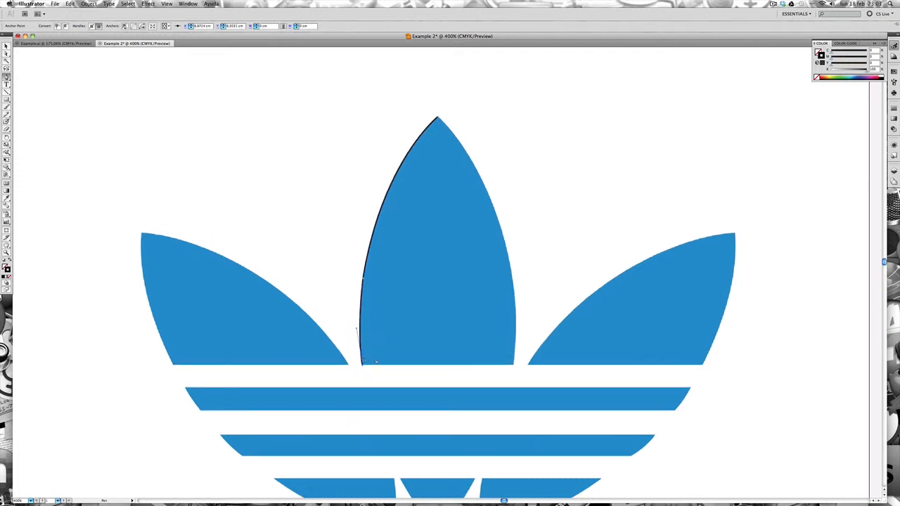
click(512, 366)
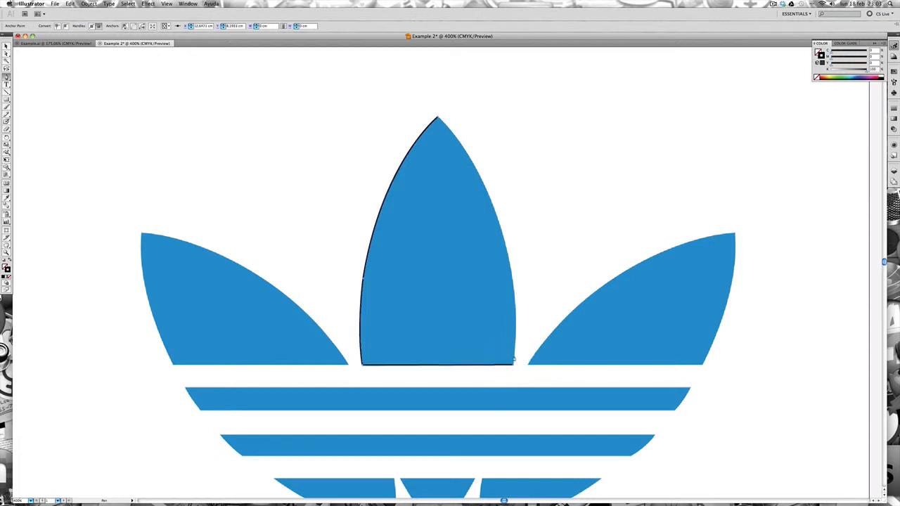
Trace the centre leaf's right edge with two curved segments and close the path at the tip
drag(510, 272, 466, 255)
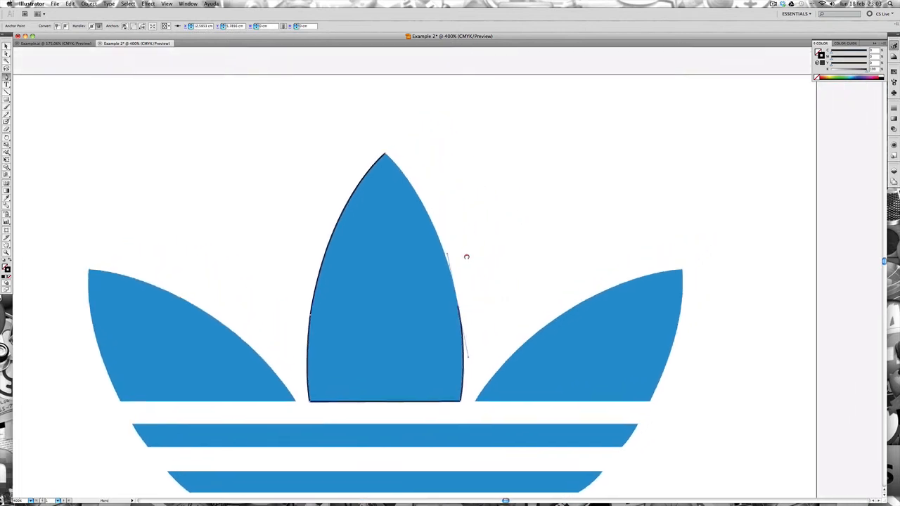
click(458, 310)
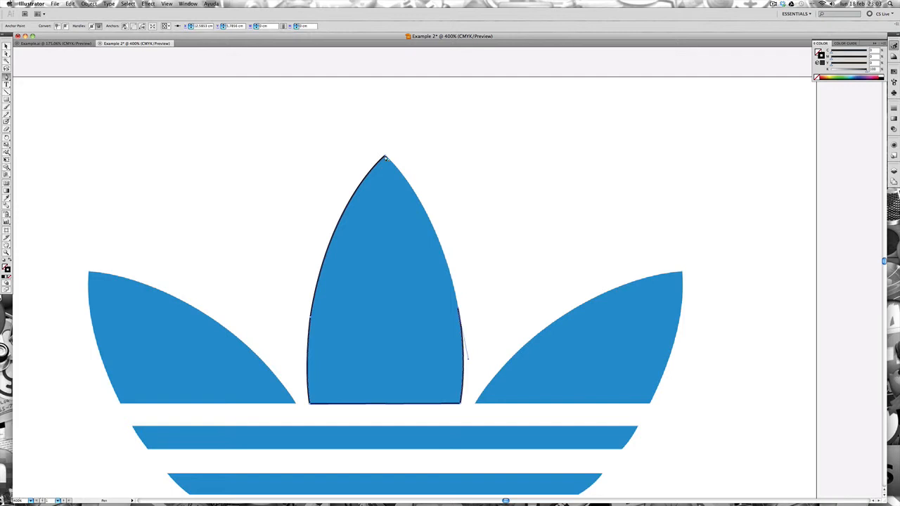
click(385, 157)
drag(385, 157, 326, 100)
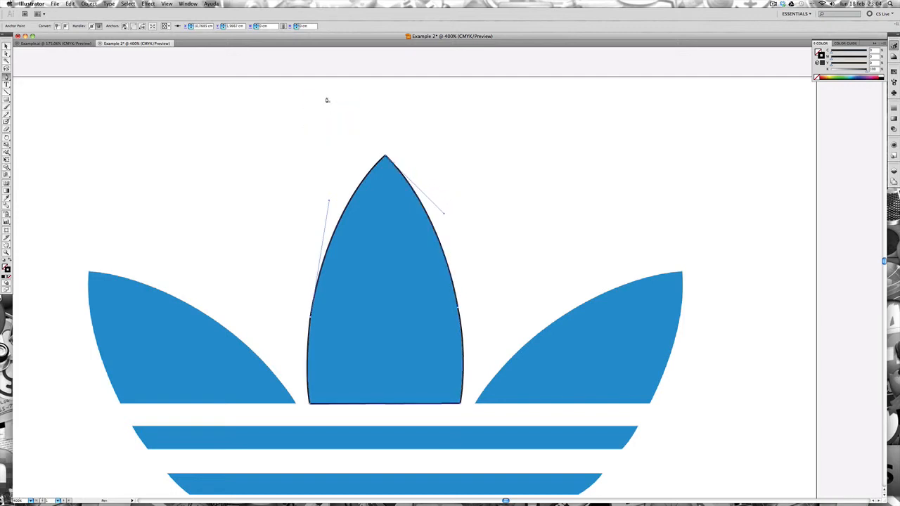
Start a Pen path on the right leaf with a straight base and a curve up its outer edge, removing the tip's outgoing handle
click(8, 47)
key(space)
drag(487, 298, 426, 227)
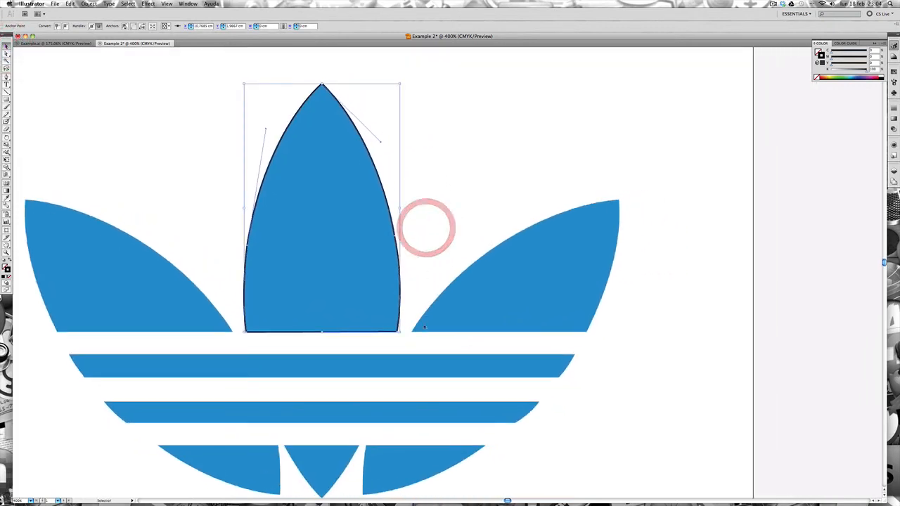
click(6, 77)
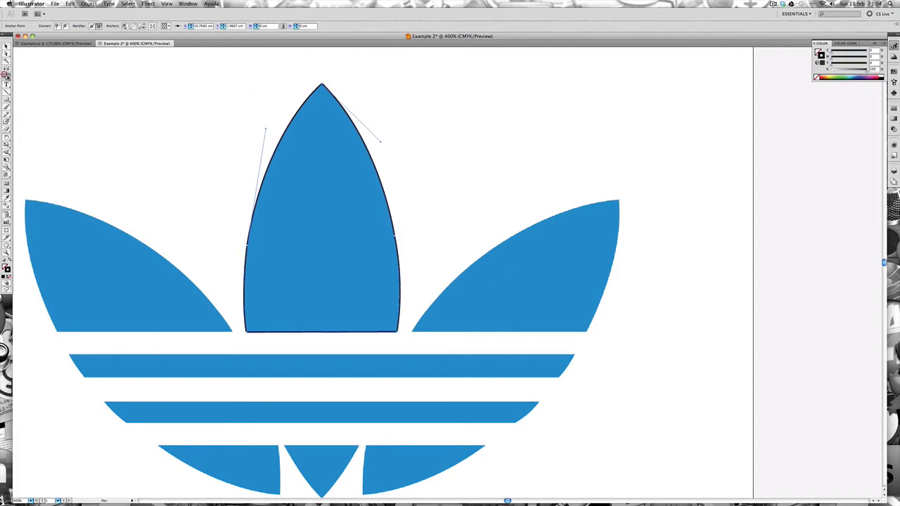
click(412, 334)
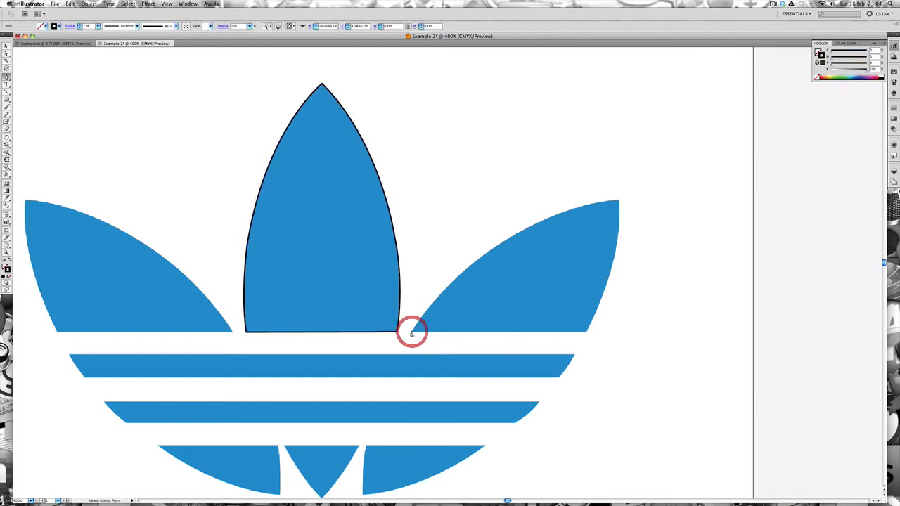
click(586, 331)
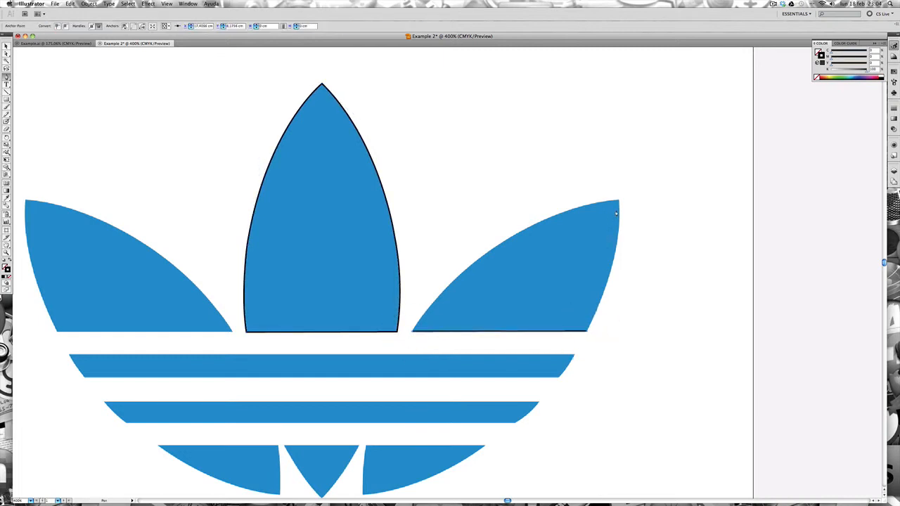
drag(618, 204, 616, 130)
click(616, 130)
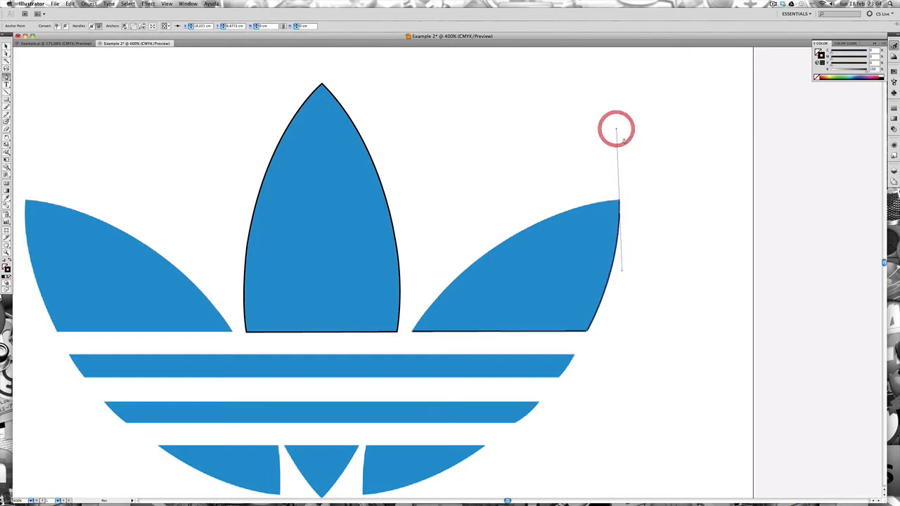
click(618, 202)
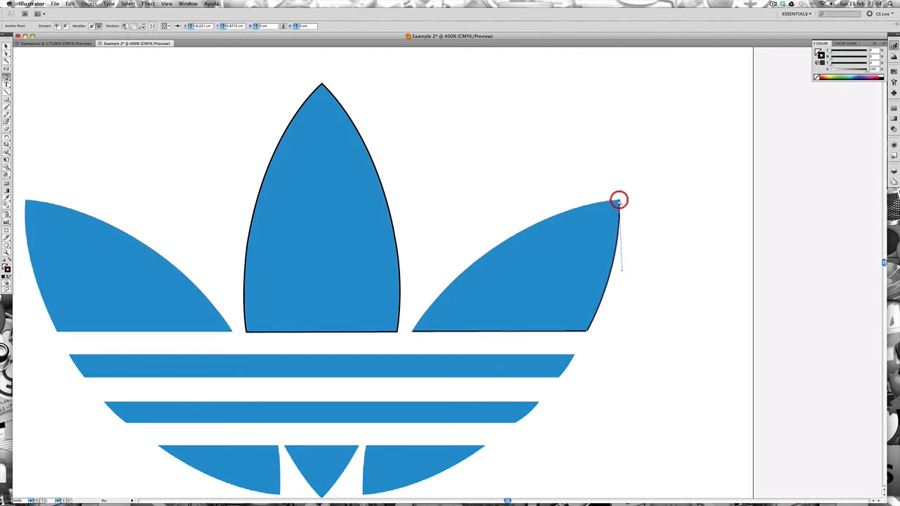
Close the right leaf's path with a curved segment along its upper edge to the inner base corner
click(412, 332)
mouse_move(412, 332)
mouse_down()
mouse_move(383, 420)
mouse_move(356, 449)
mouse_move(329, 458)
mouse_up()
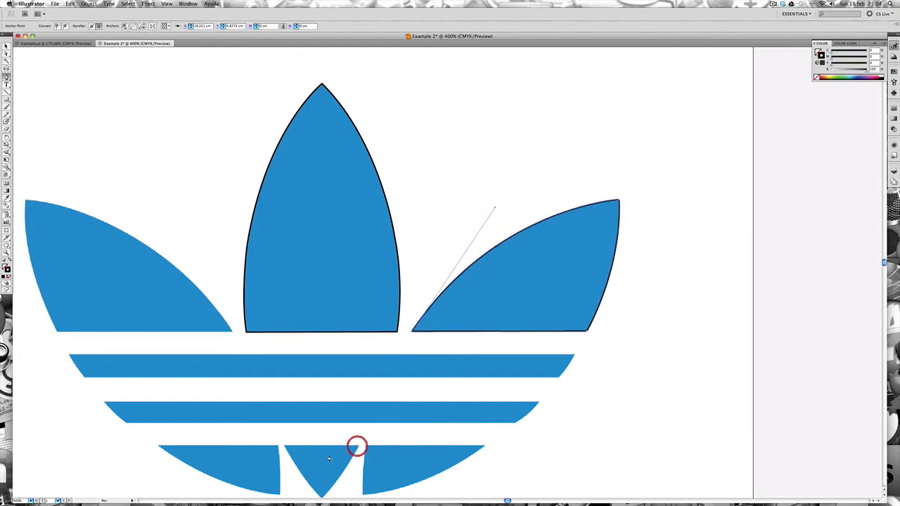
Trace the left leaf with a straight base, a curve up the outer edge and a closing curve, removing the tip's outgoing handle
drag(339, 295, 490, 286)
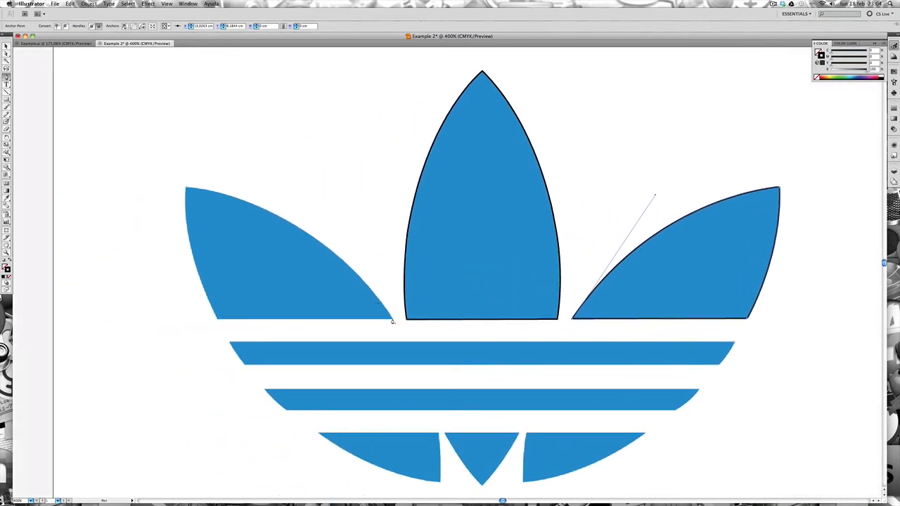
click(393, 322)
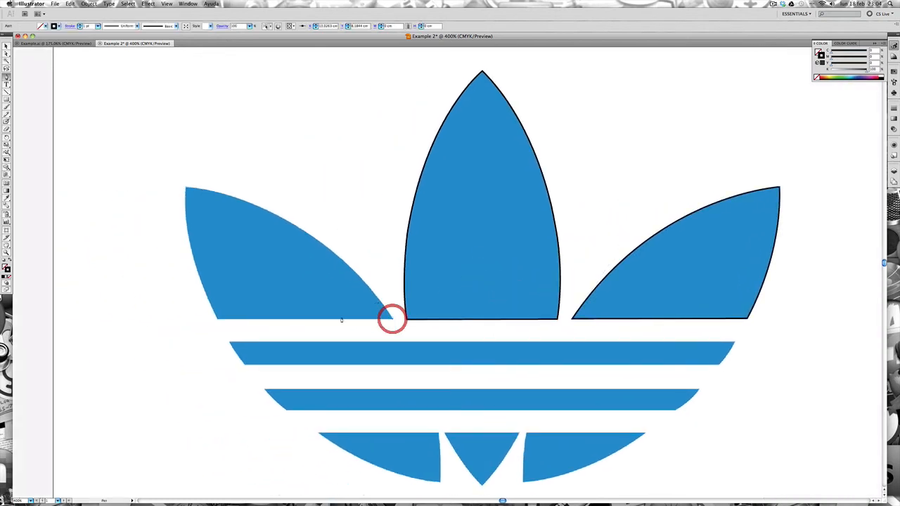
click(217, 322)
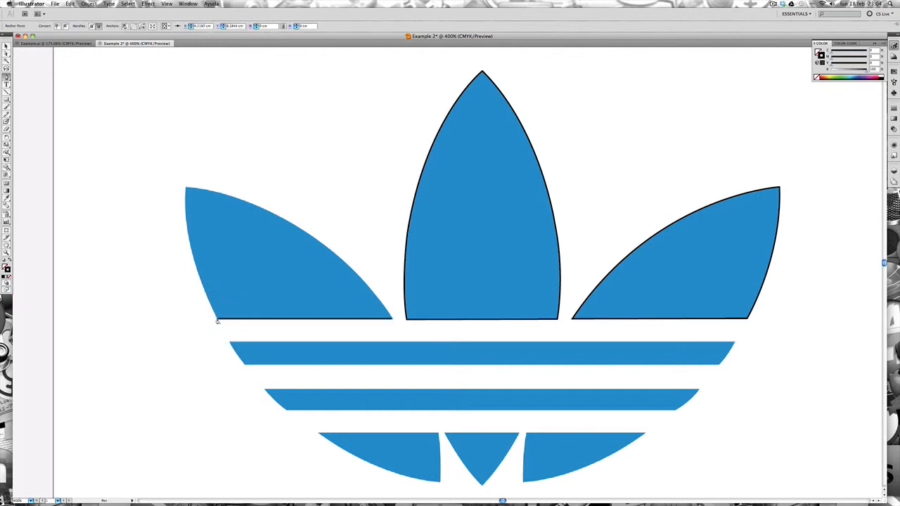
drag(185, 188, 192, 127)
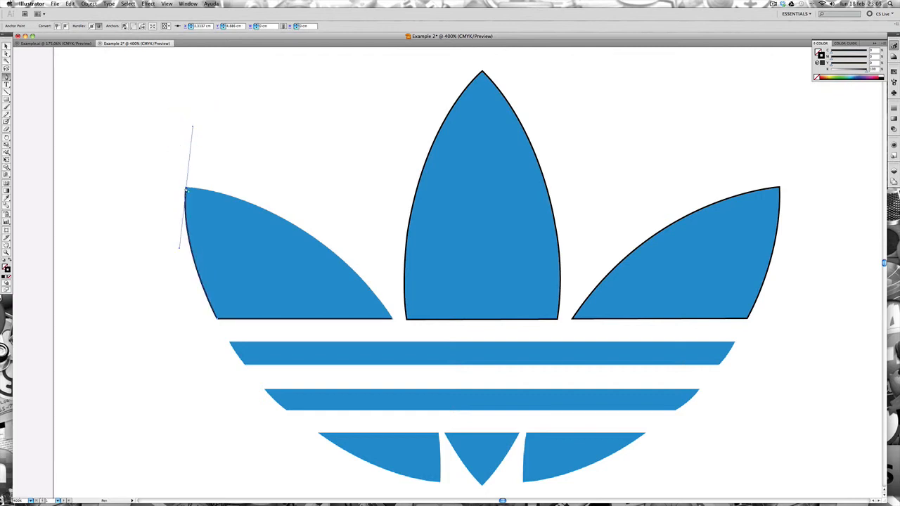
click(186, 189)
drag(391, 321, 470, 443)
Trace the upper stripe as a closed path with straight left, bottom and top edges and a slightly curved right end
drag(444, 400, 417, 356)
drag(452, 394, 452, 385)
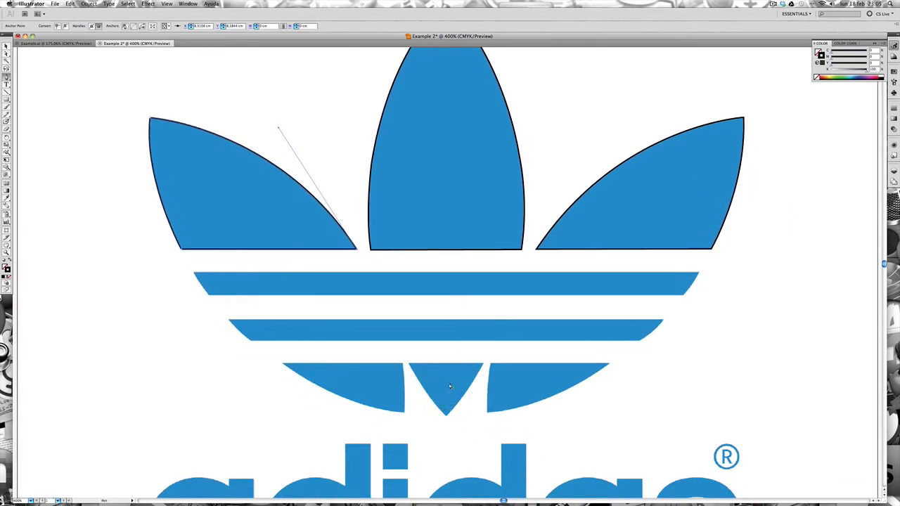
click(193, 274)
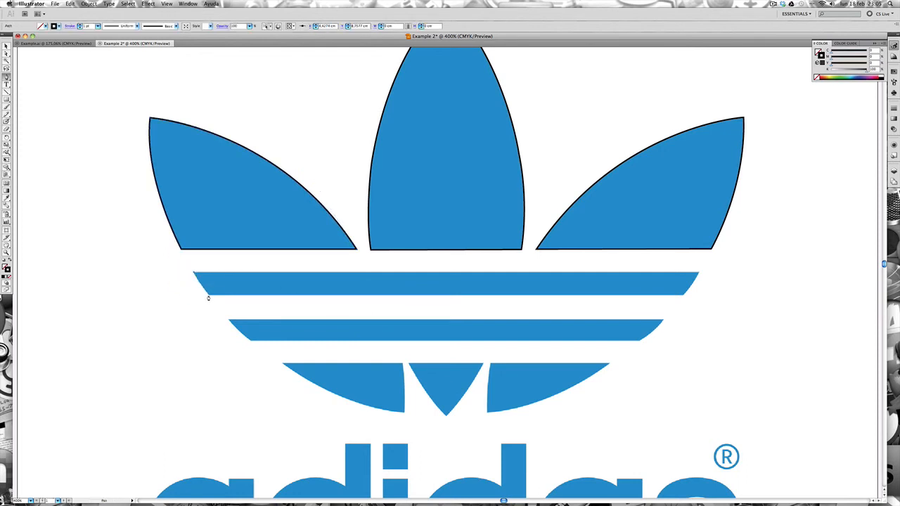
click(211, 299)
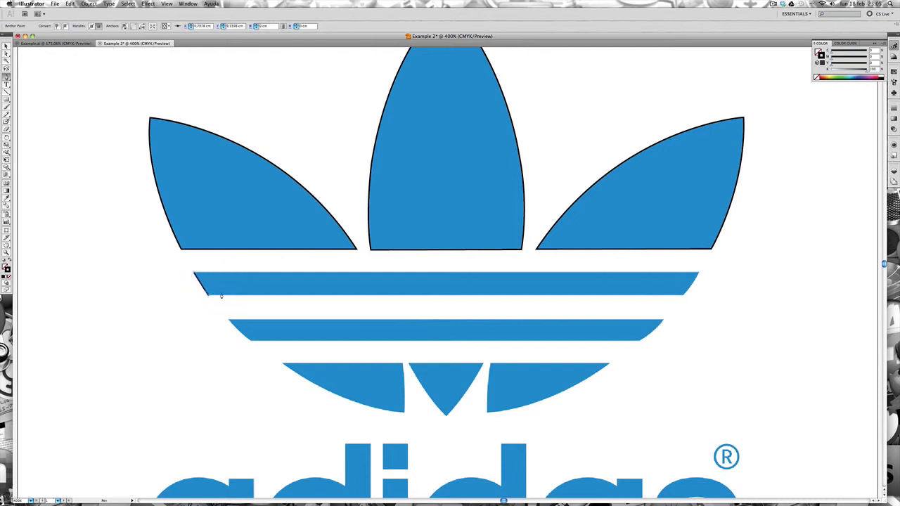
click(682, 297)
click(698, 273)
drag(701, 266, 701, 265)
click(699, 272)
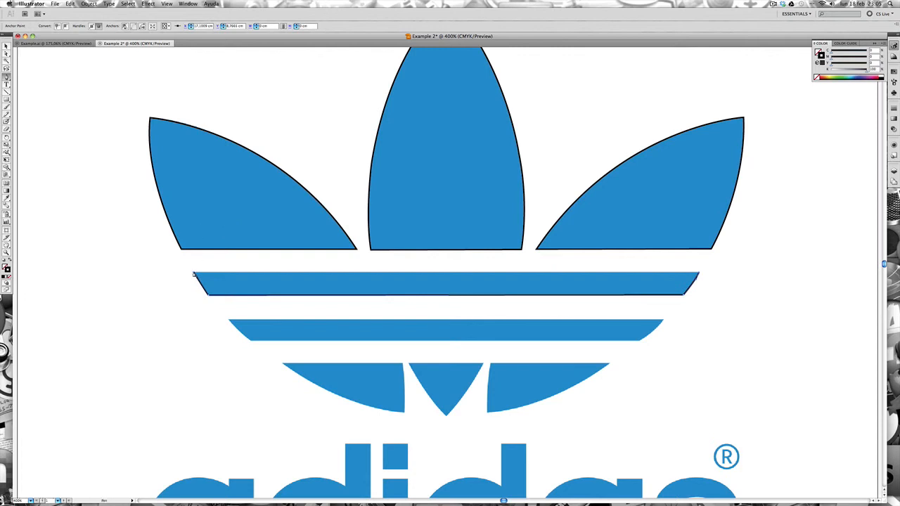
click(193, 274)
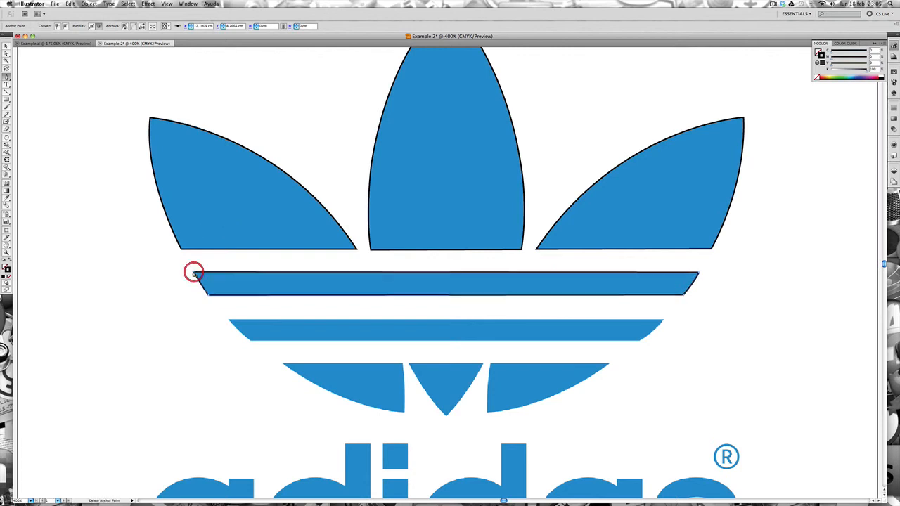
Outline the lower stripe as a closed path, curving only its right end and removing that corner's outgoing handle
click(228, 322)
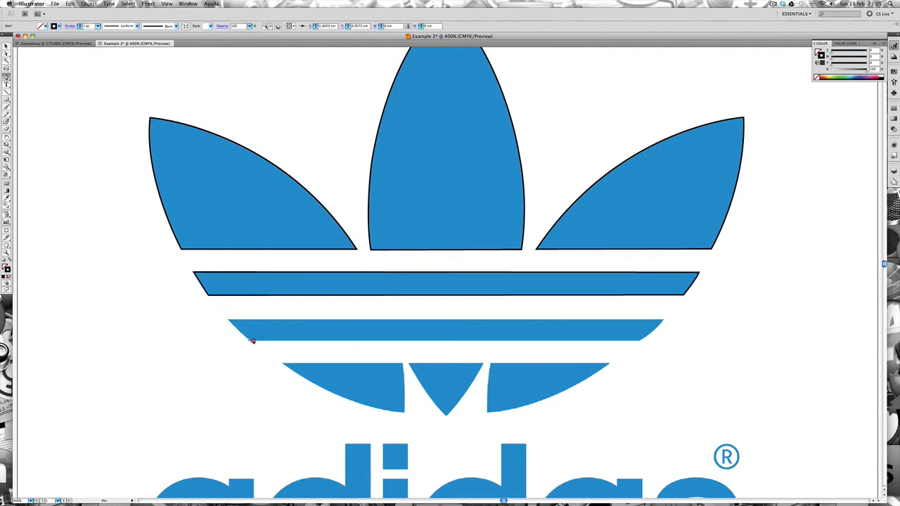
click(255, 343)
drag(256, 343, 255, 344)
click(251, 343)
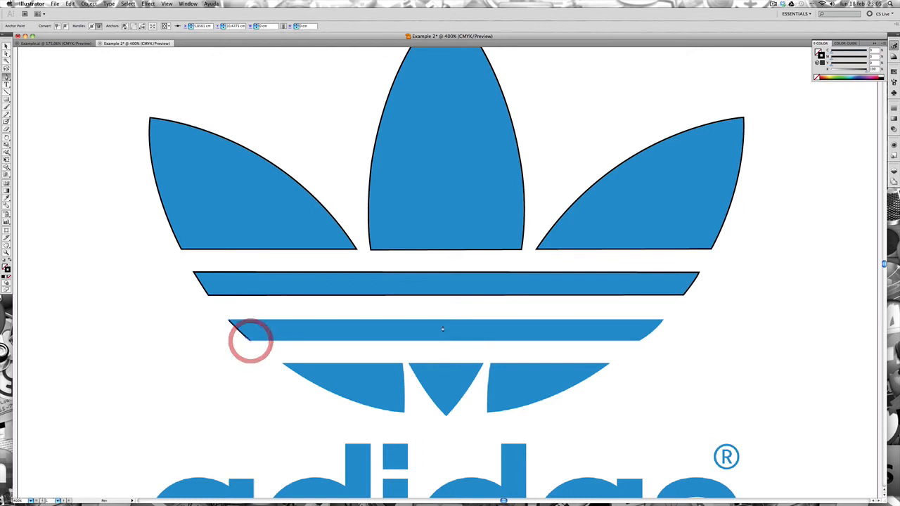
click(639, 343)
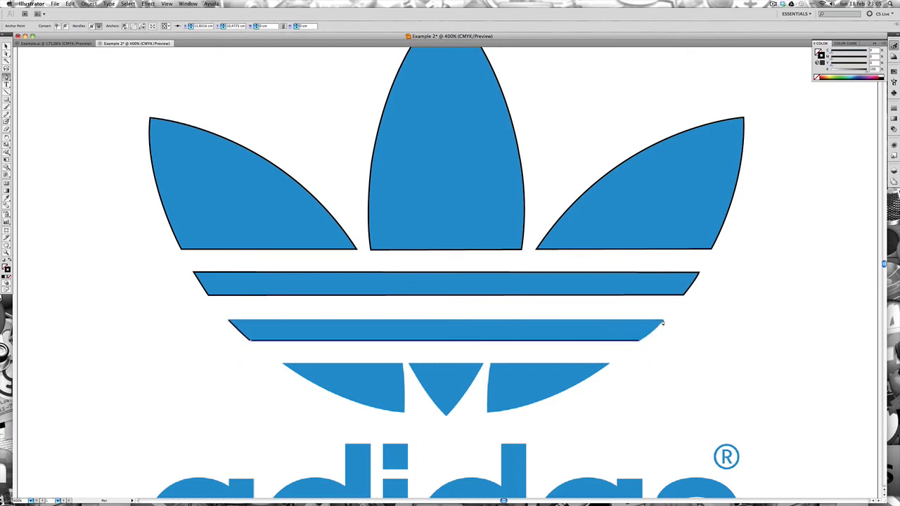
click(667, 314)
drag(666, 314, 667, 314)
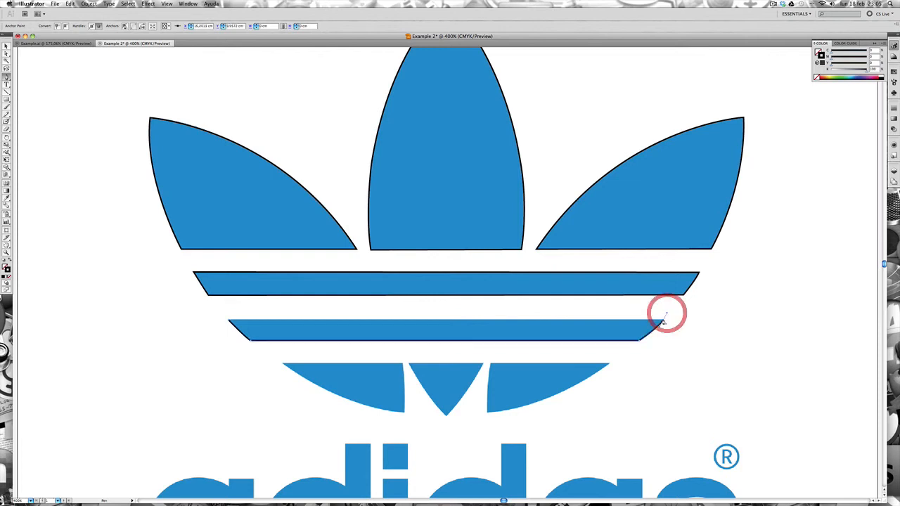
click(663, 321)
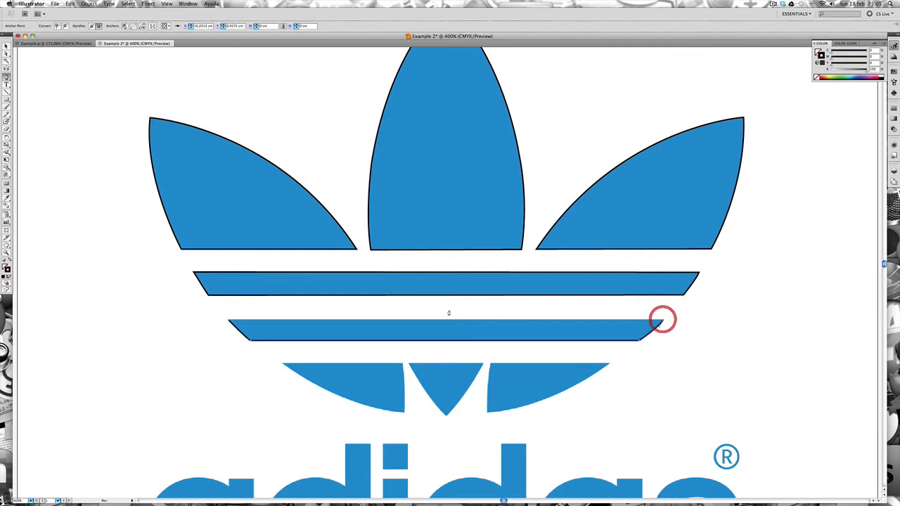
click(229, 322)
Trace the bottom left piece with curves along its lower edge and inner side, closing it with a straight top edge
scroll(239, 261, down, 3)
scroll(239, 261, right, 3)
super+click(235, 260)
click(223, 321)
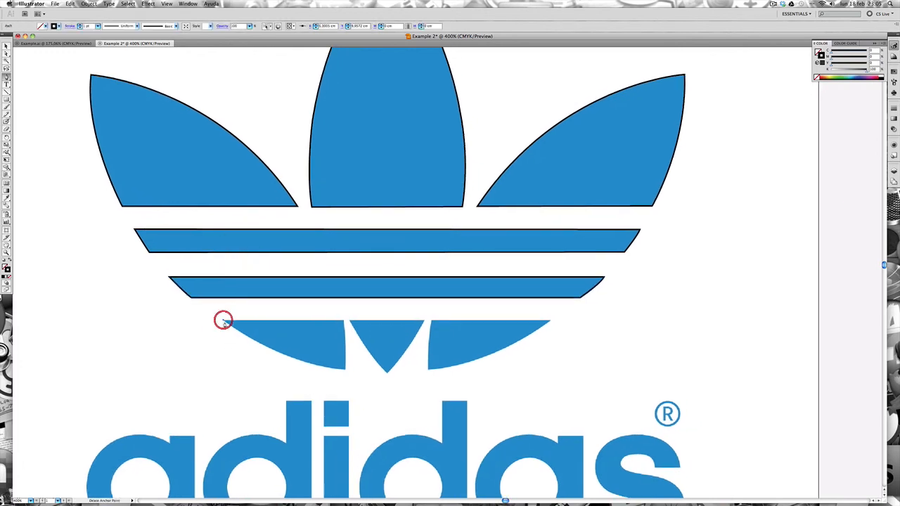
drag(345, 370, 425, 381)
click(344, 370)
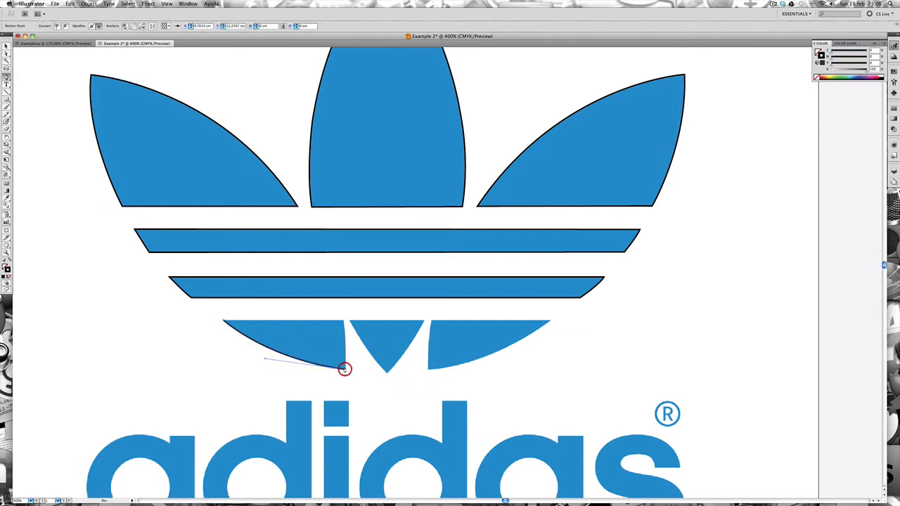
click(341, 314)
drag(341, 312, 340, 312)
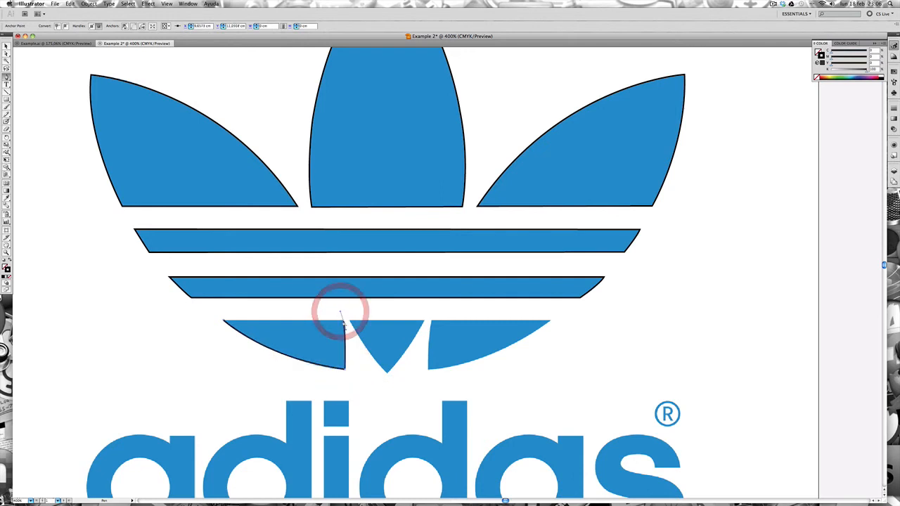
click(343, 320)
click(222, 321)
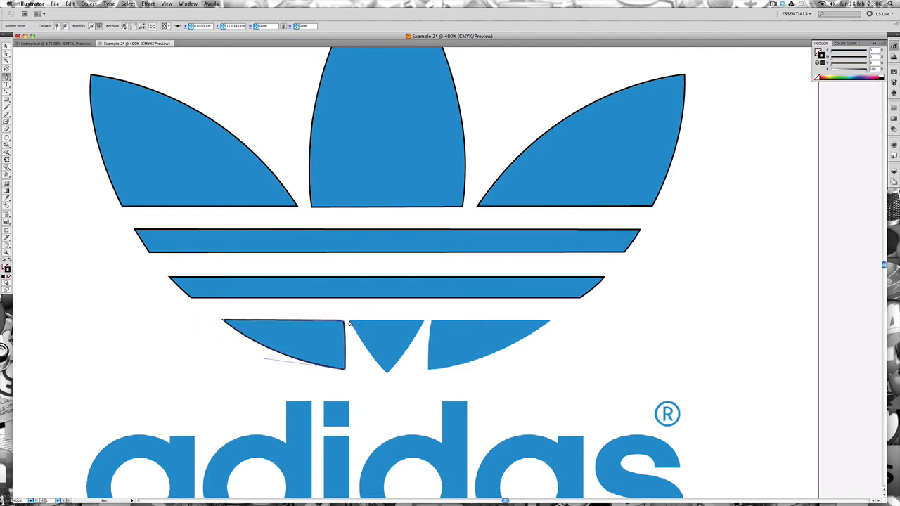
Trace the small bottom centre triangle with two curved sides meeting at its lower point and a straight closing top edge
click(349, 320)
drag(387, 374, 404, 388)
click(387, 372)
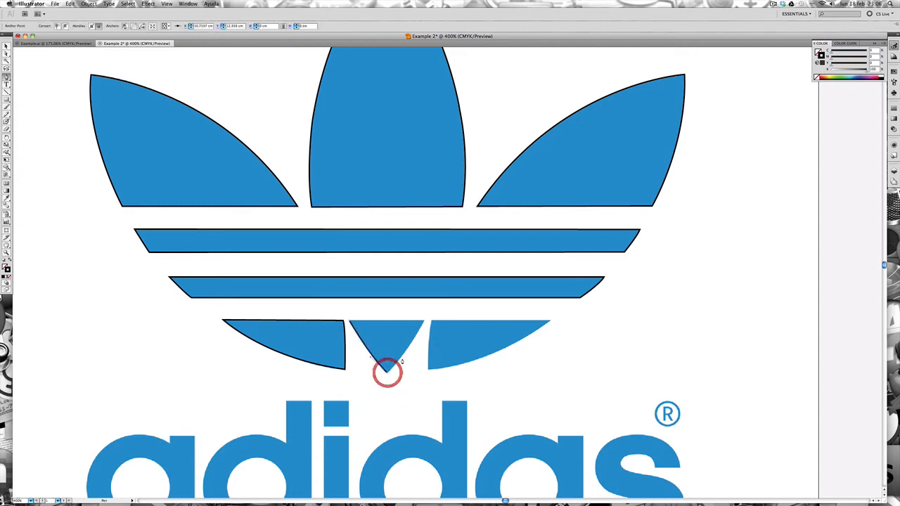
drag(423, 323, 436, 294)
click(424, 320)
click(350, 322)
click(349, 321)
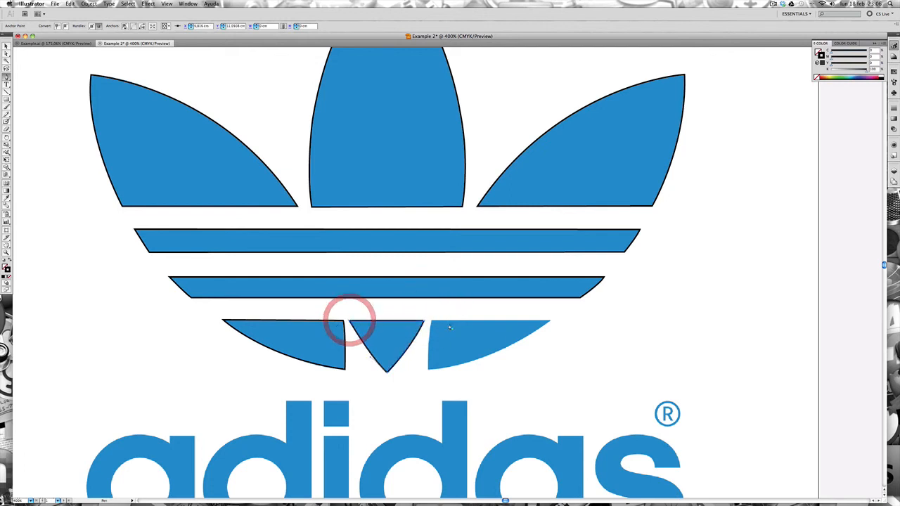
Trace the bottom right piece with a straight inner side, a redrawn curve along its lower edge and a straight closing top edge
click(431, 321)
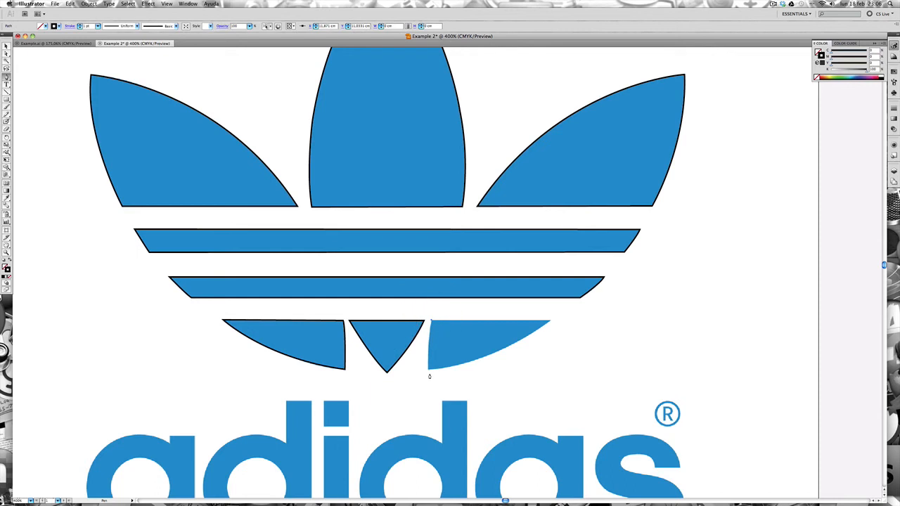
click(428, 368)
click(427, 369)
drag(549, 323, 560, 310)
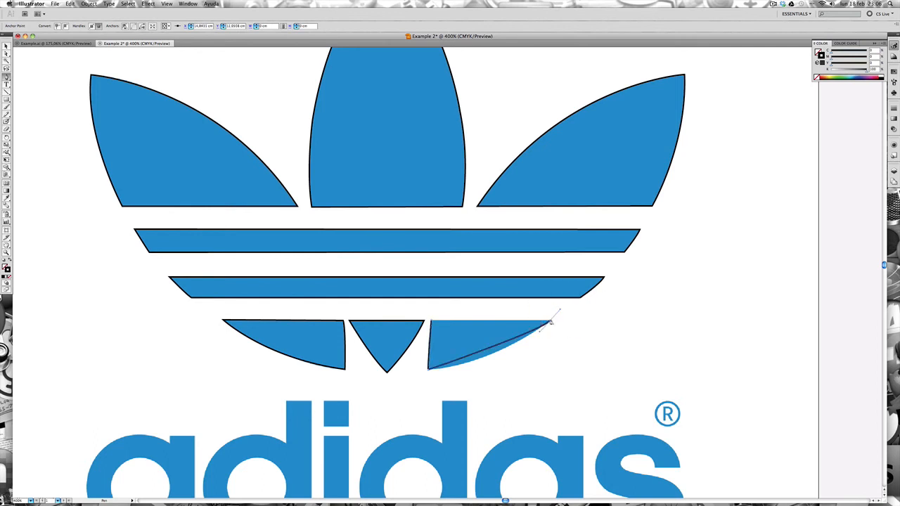
key(super+z)
mouse_move(550, 323)
mouse_down()
mouse_move(580, 283)
mouse_move(604, 276)
mouse_up()
click(550, 321)
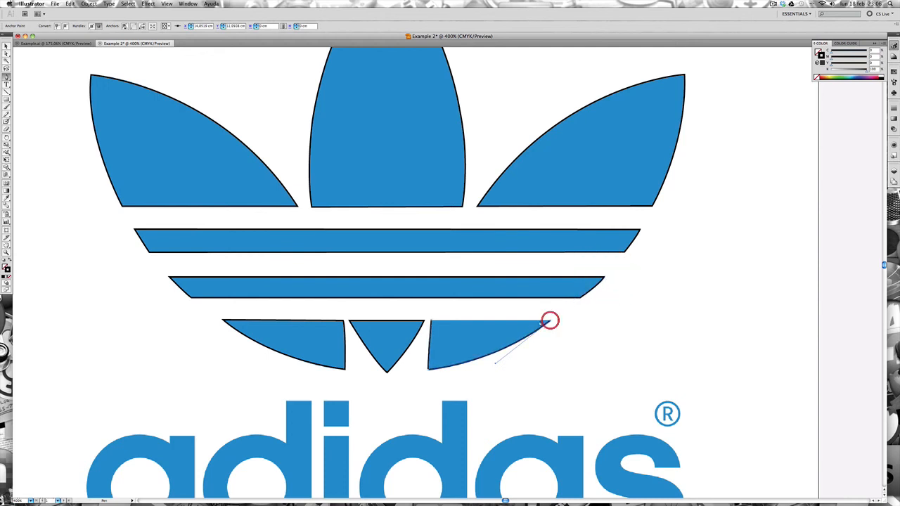
click(430, 323)
Examine the traced trefoil paths in Outline view, then return to Preview
drag(433, 321, 444, 428)
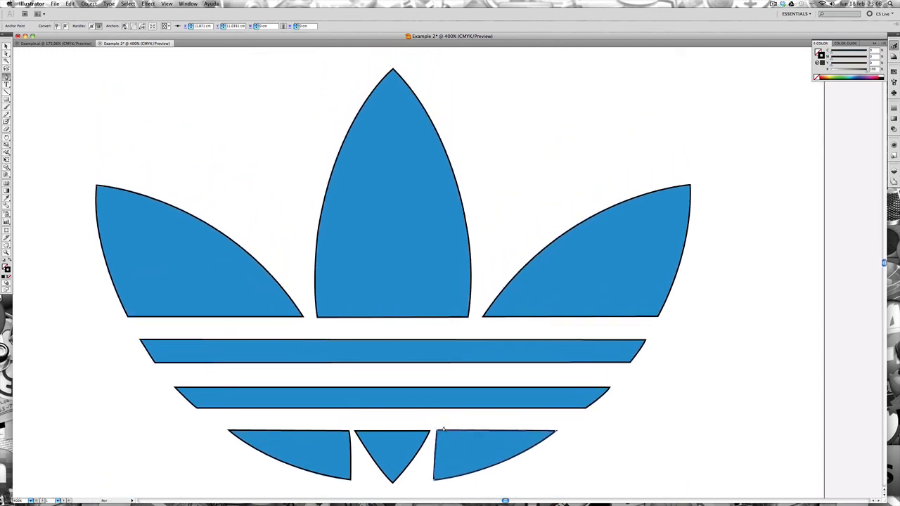
key(ctrl+y)
ctrl+click(443, 428)
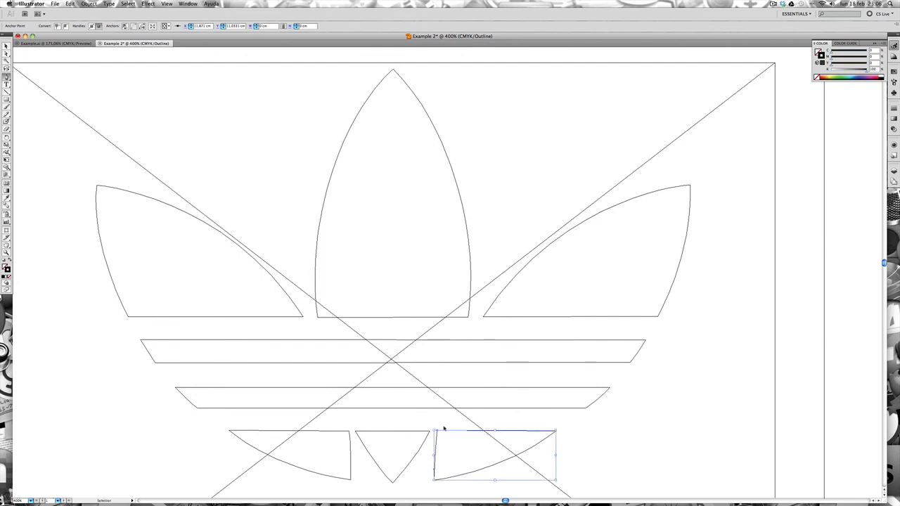
key(ctrl+y)
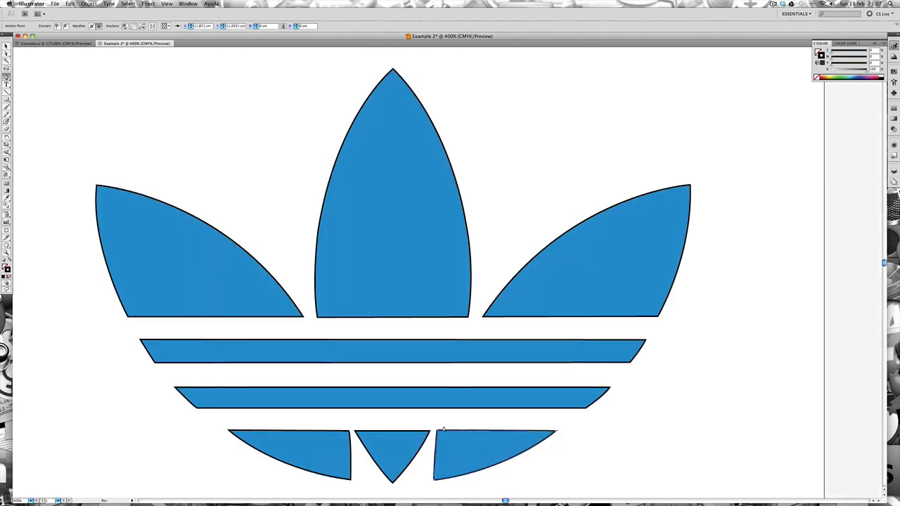